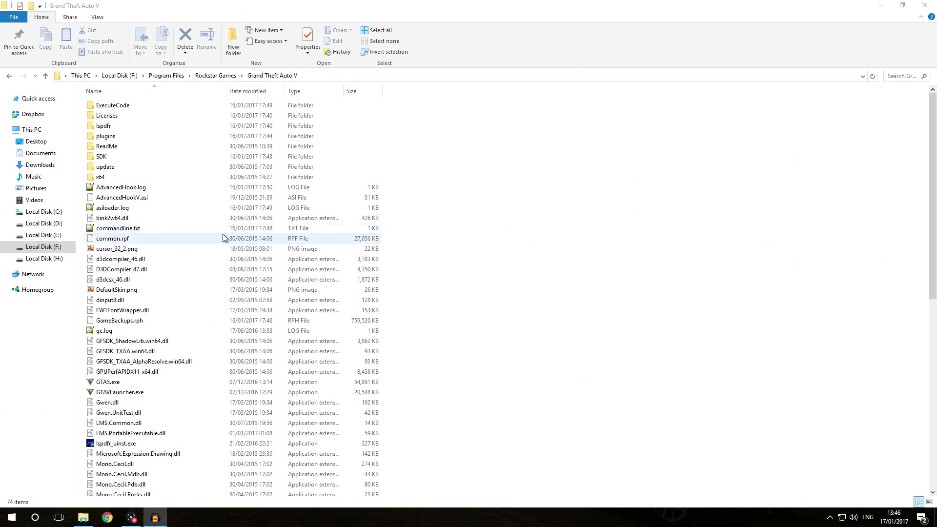
# Step: Scroll through the current folder, then return to Rockstar Games with nothing selected
pyautogui.scroll(-12, 189, 231)
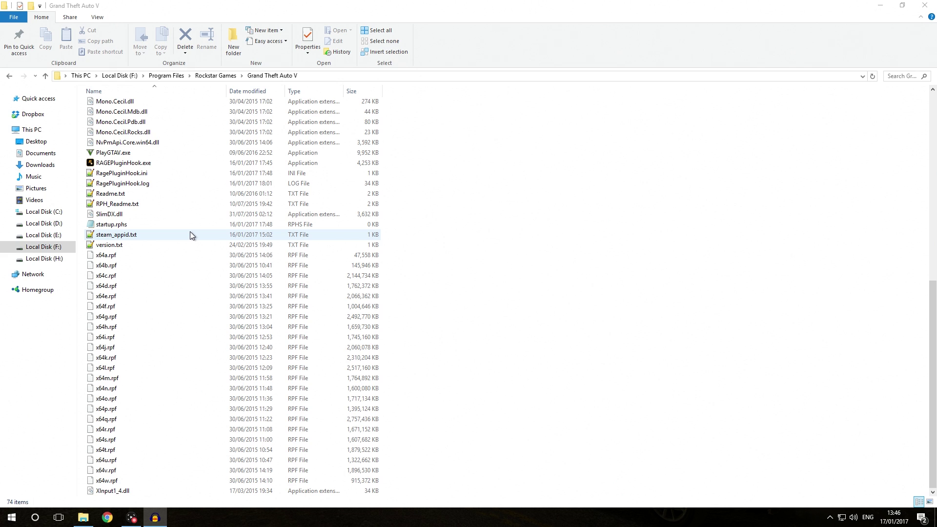
pyautogui.scroll(9, 189, 231)
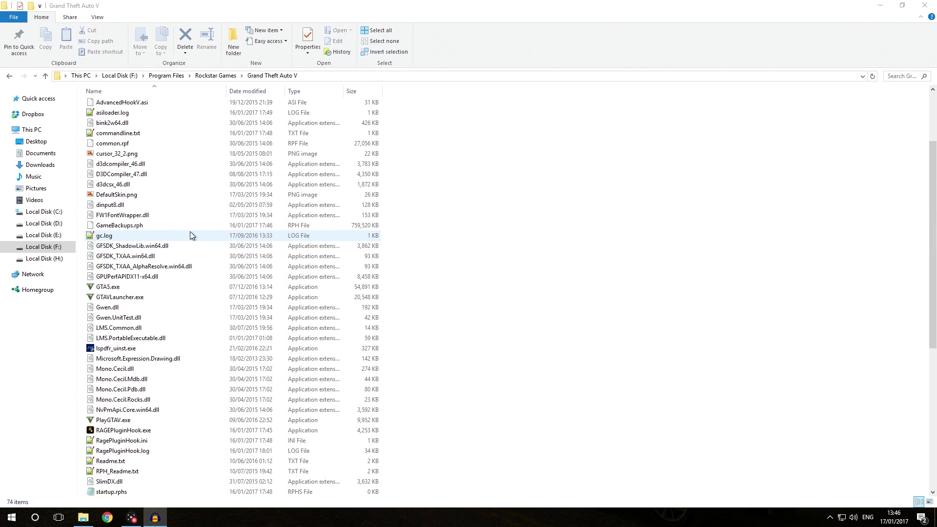
pyautogui.scroll(3, 266, 229)
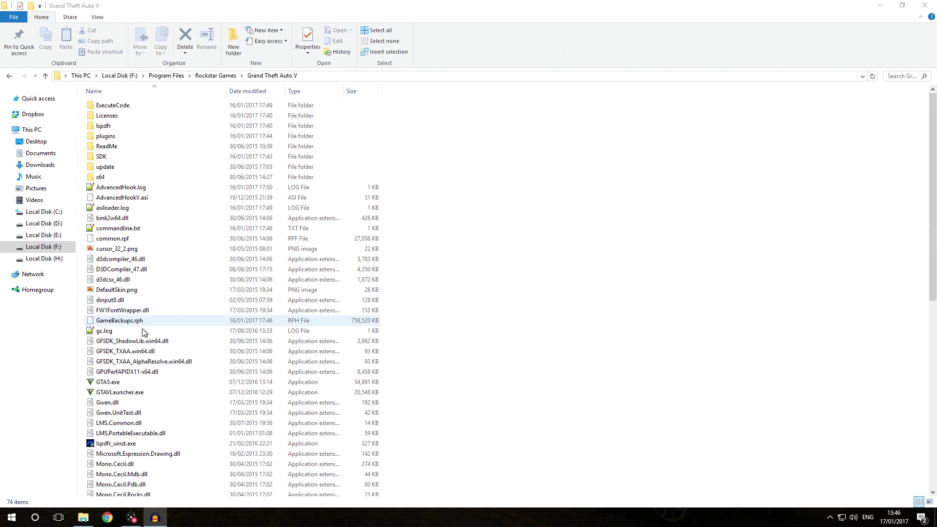
pyautogui.scroll(-8, 162, 387)
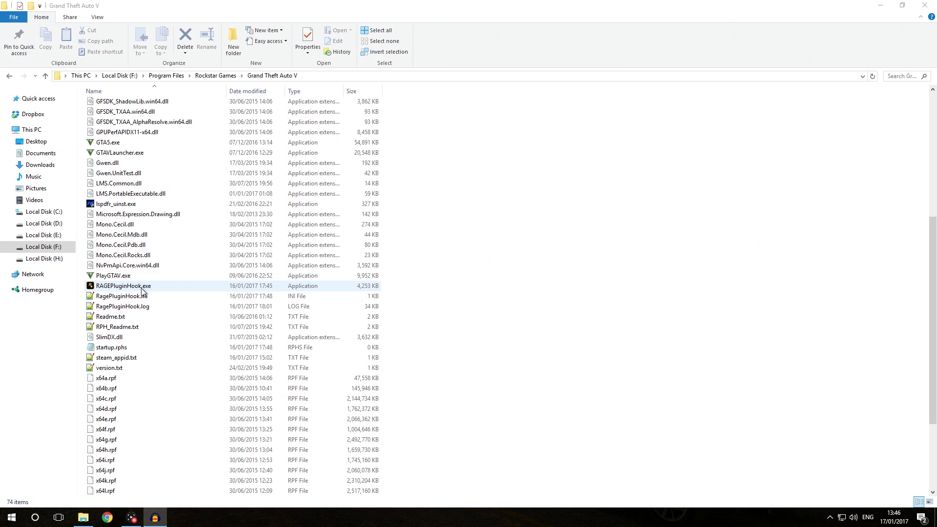
pyautogui.scroll(8, 146, 311)
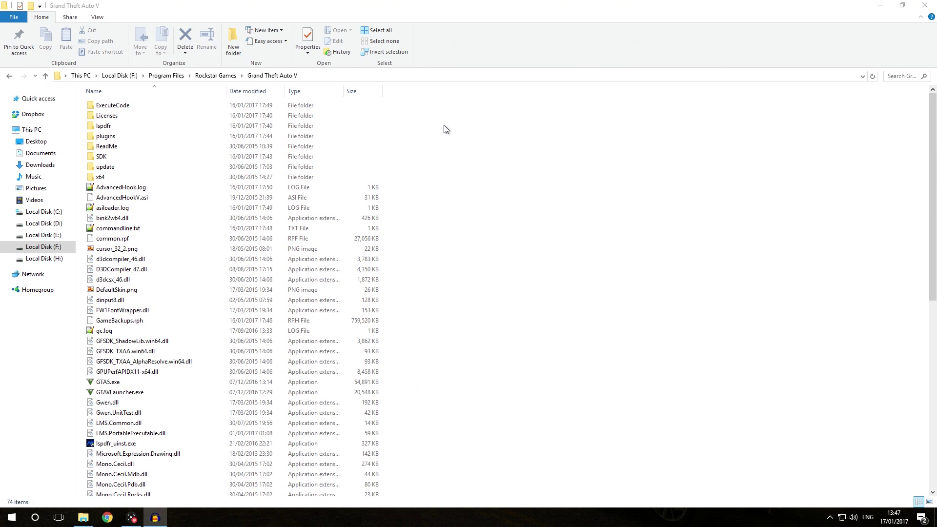
pyautogui.click(226, 77)
pyautogui.click(193, 177)
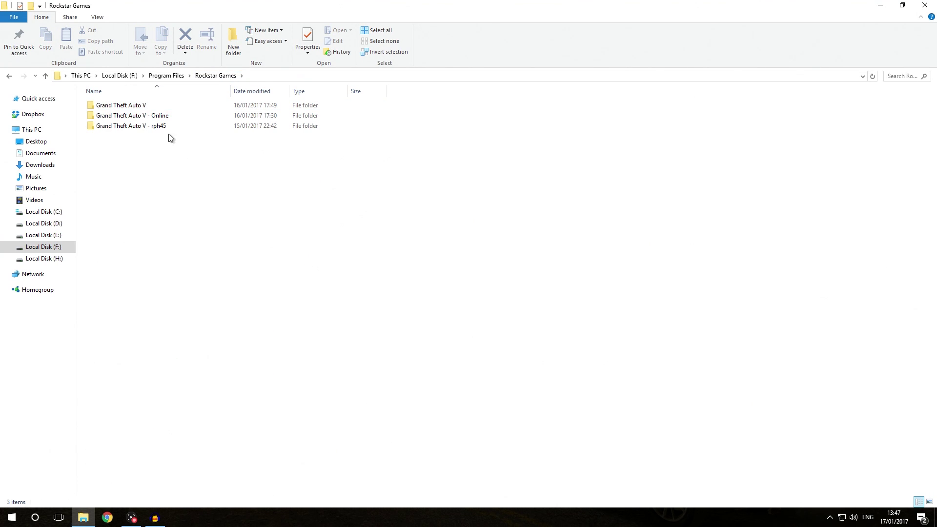
# Step: Inspect the Grand Theft Auto V - Online install and come back to Rockstar Games
pyautogui.moveTo(125, 121)
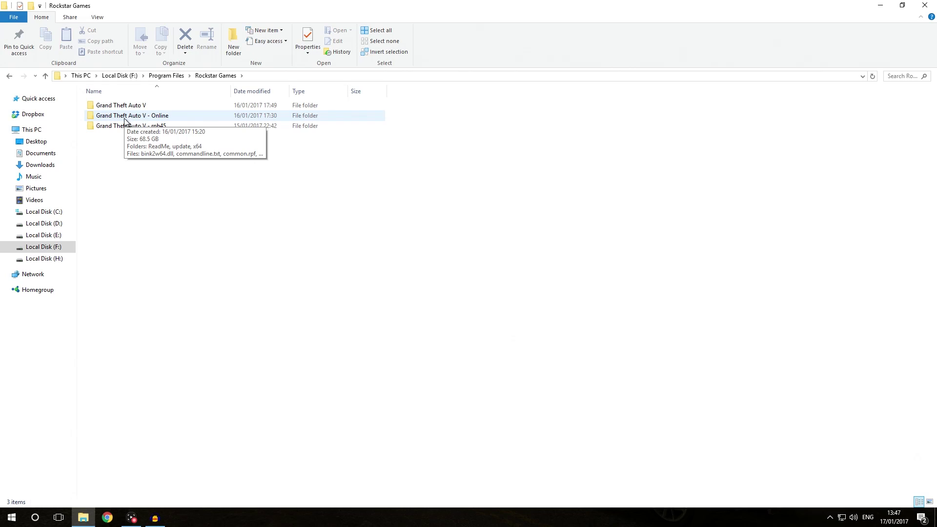
pyautogui.click(159, 120)
pyautogui.doubleClick(149, 119)
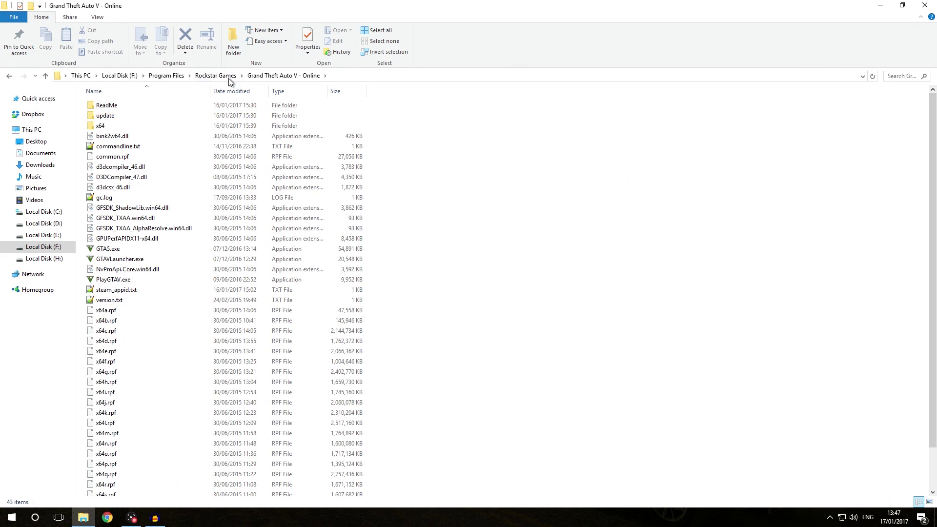
pyautogui.click(207, 75)
# Step: Inspect the Grand Theft Auto V install, return, and select the Online folder
pyautogui.click(139, 106)
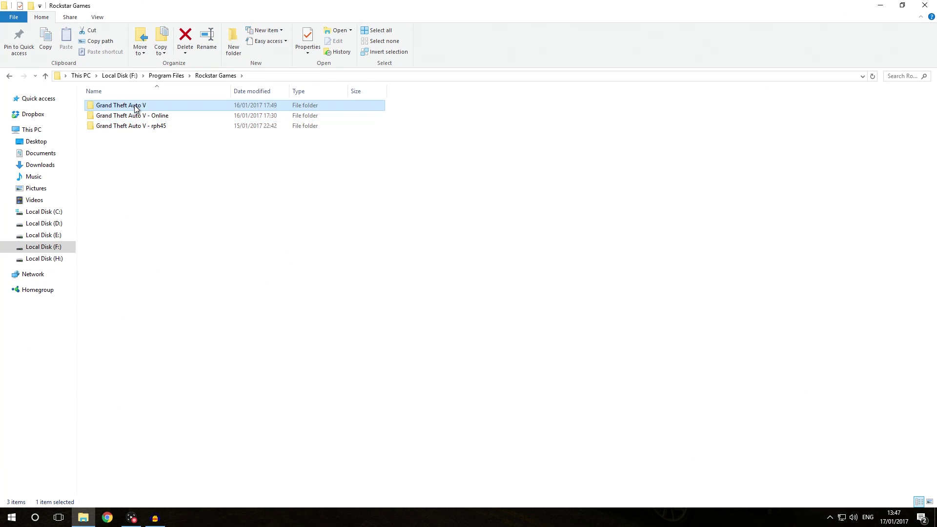
pyautogui.doubleClick(142, 105)
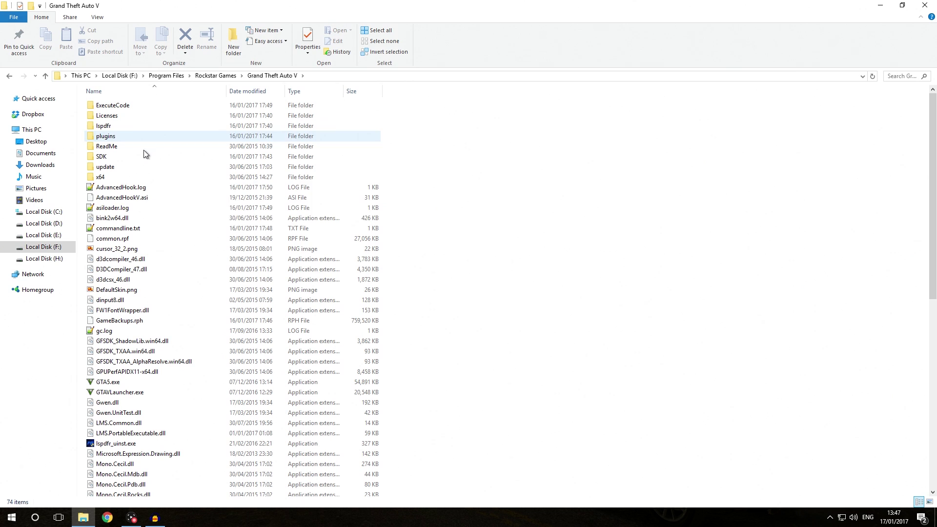
pyautogui.click(9, 75)
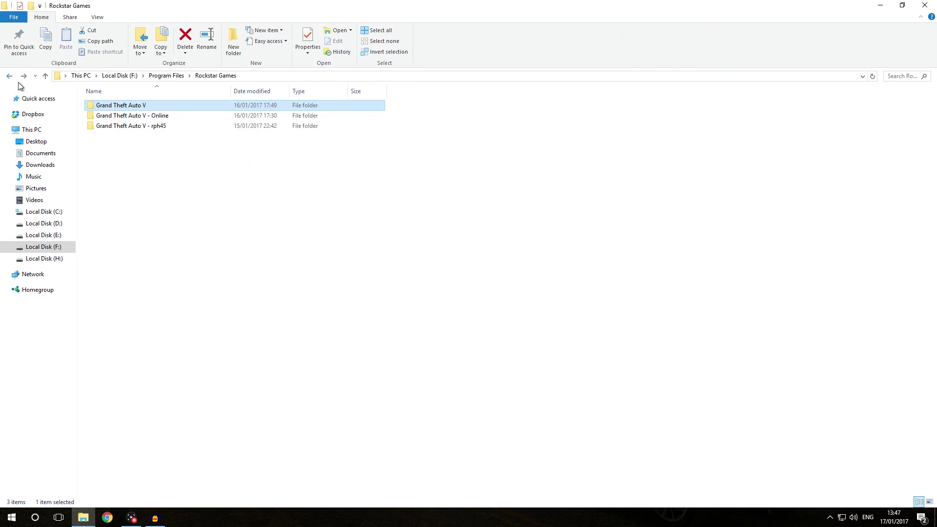
pyautogui.click(146, 116)
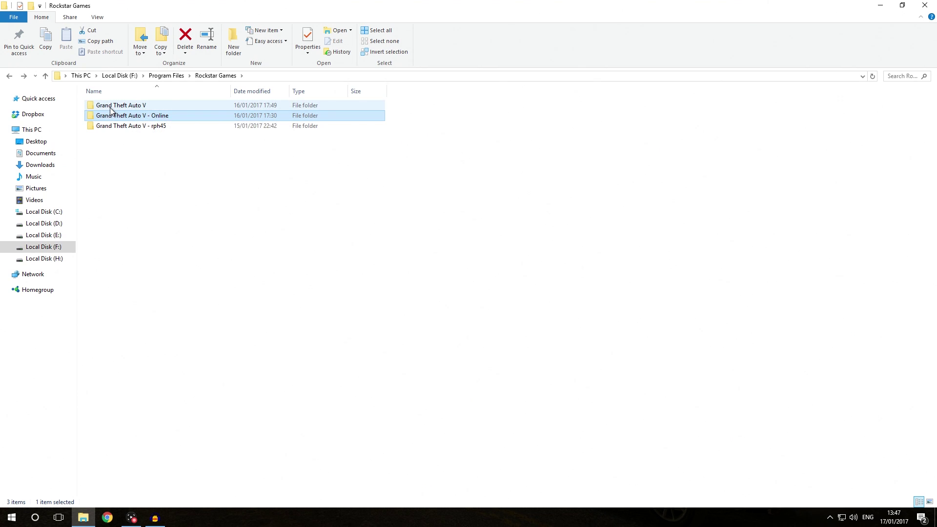
# Step: Rename the Grand Theft Auto V folder to 'Grand Theft Auto V - LSPDFR'
pyautogui.click(152, 106)
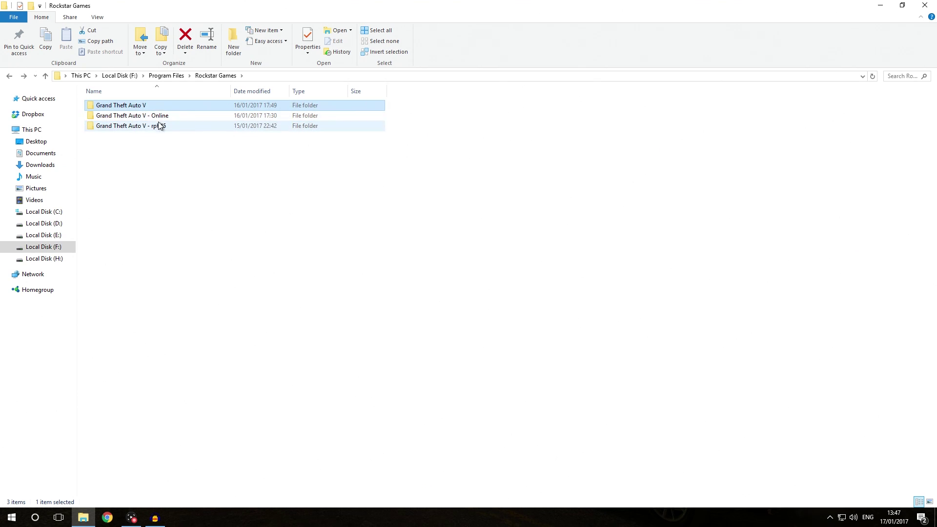
pyautogui.click(157, 107)
pyautogui.press('End')
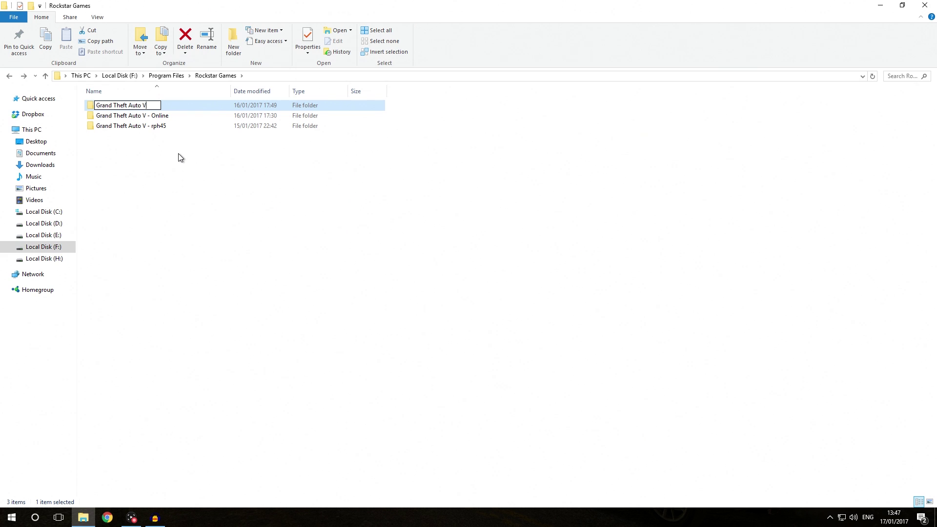
pyautogui.write('- LSPDFR')
pyautogui.press('Return')
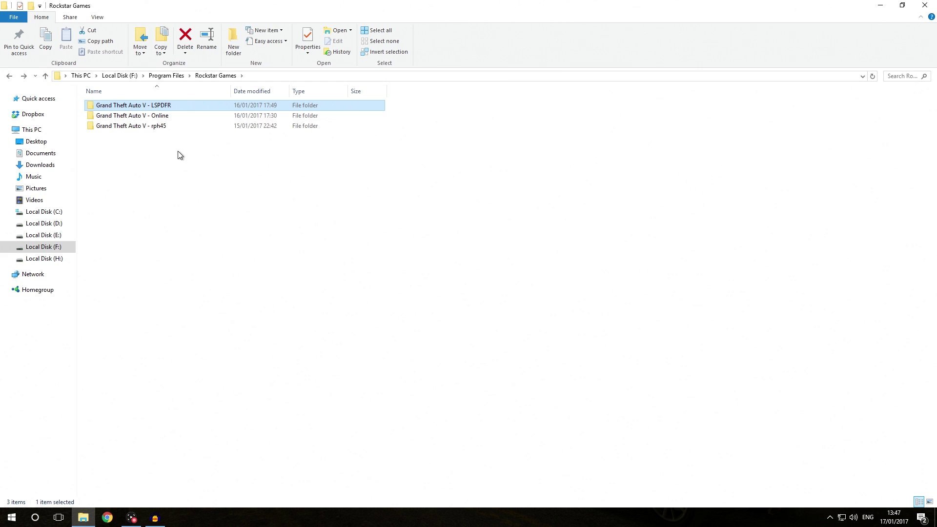
# Step: Rename 'Grand Theft Auto V - Online' to 'Grand Theft Auto V' by removing the suffix
pyautogui.click(164, 118)
pyautogui.click(167, 116)
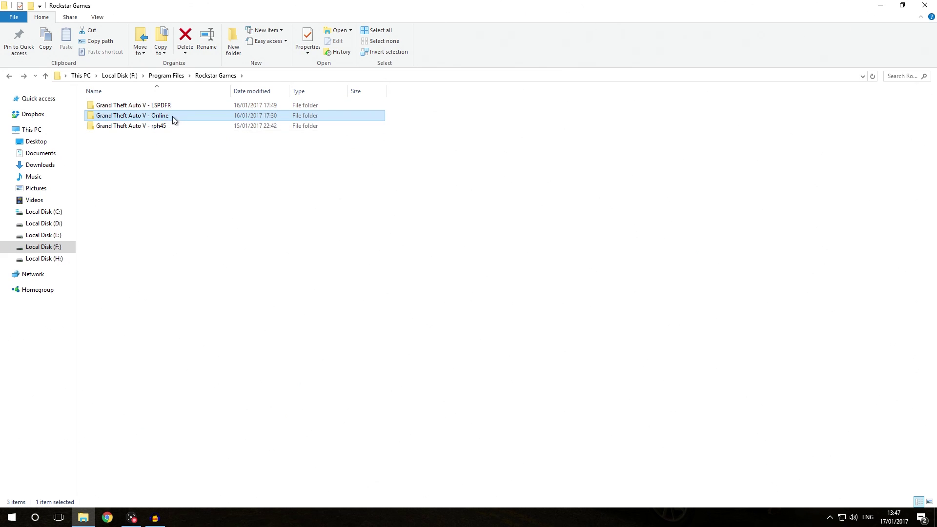
pyautogui.moveTo(169, 115); pyautogui.dragTo(146, 116)
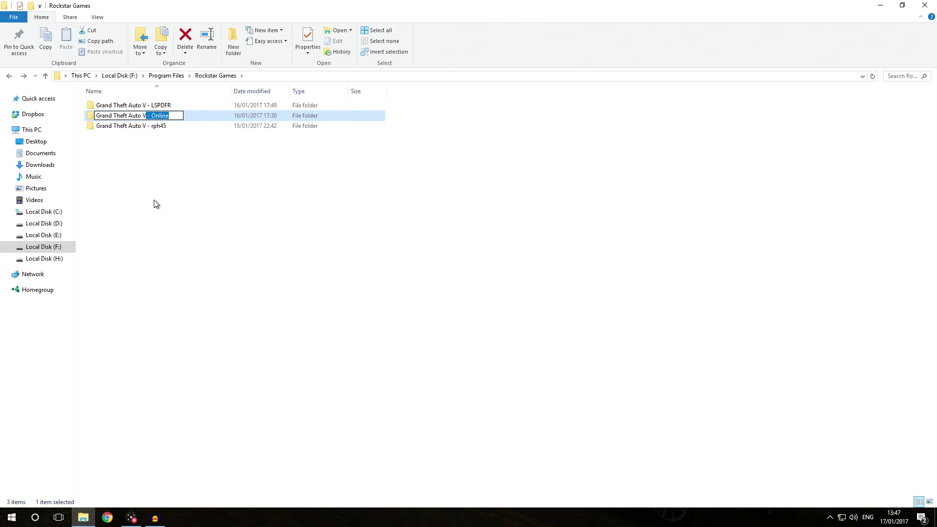
pyautogui.press('BackSpace')
pyautogui.press('Return')
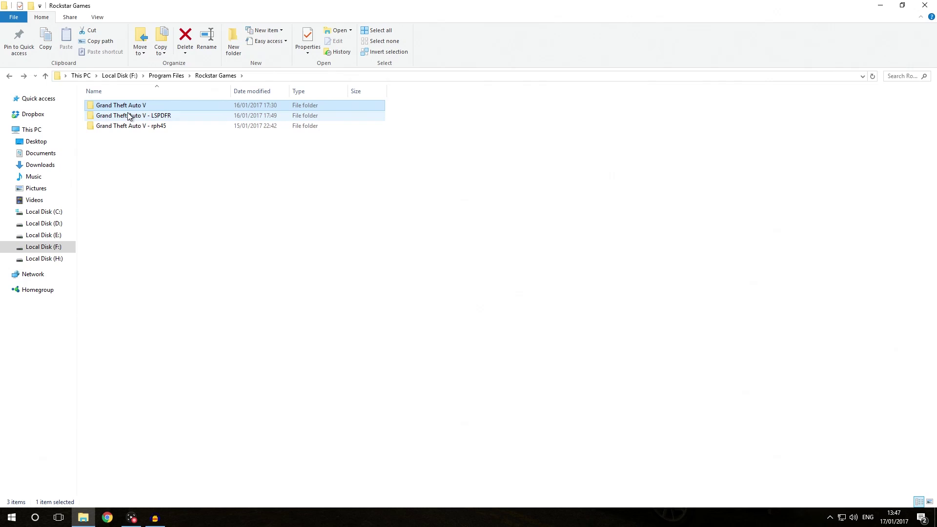
# Step: Check the renamed Grand Theft Auto V and LSPDFR installs, then select Grand Theft Auto V in Rockstar Games
pyautogui.doubleClick(156, 105)
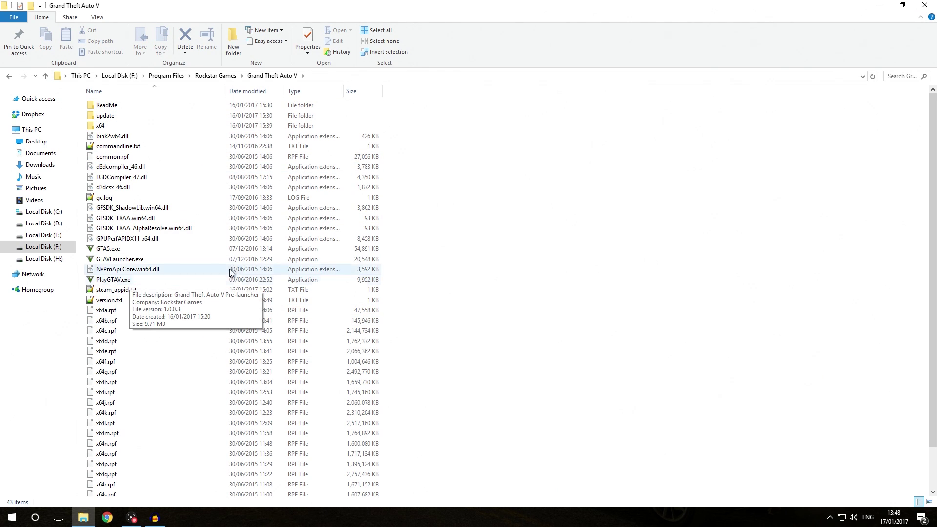
pyautogui.click(216, 76)
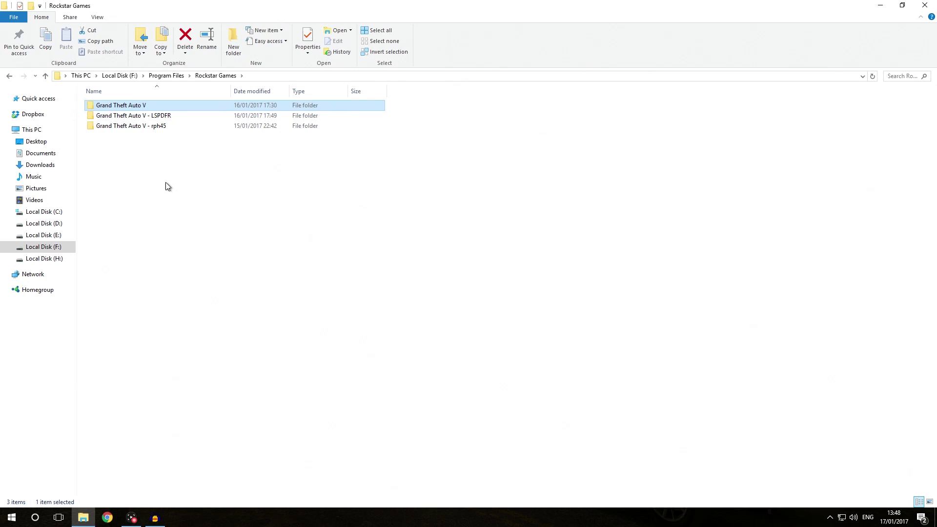
pyautogui.doubleClick(141, 116)
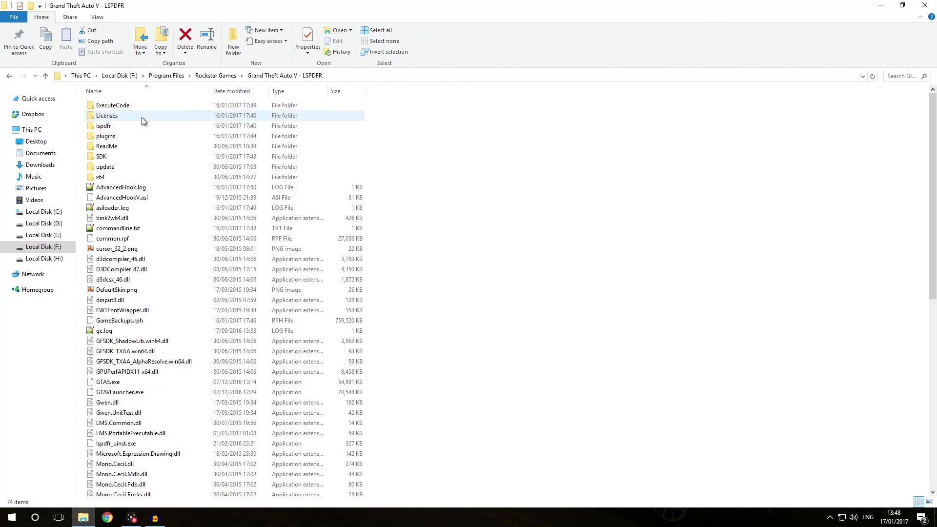
pyautogui.click(215, 78)
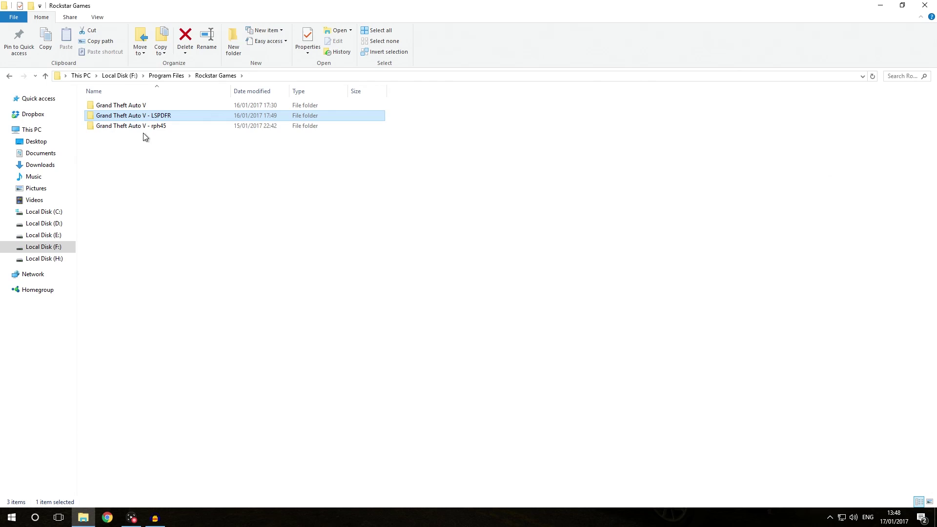
pyautogui.click(125, 104)
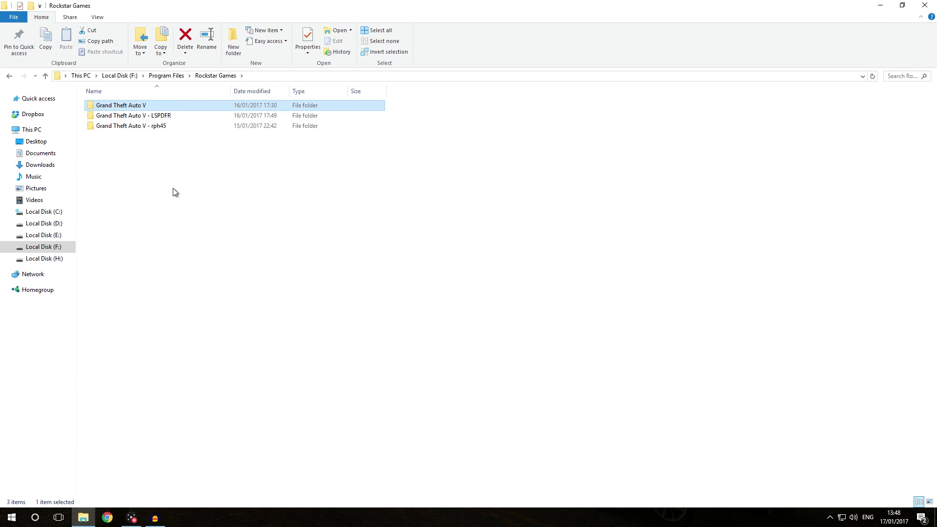
pyautogui.click(149, 127)
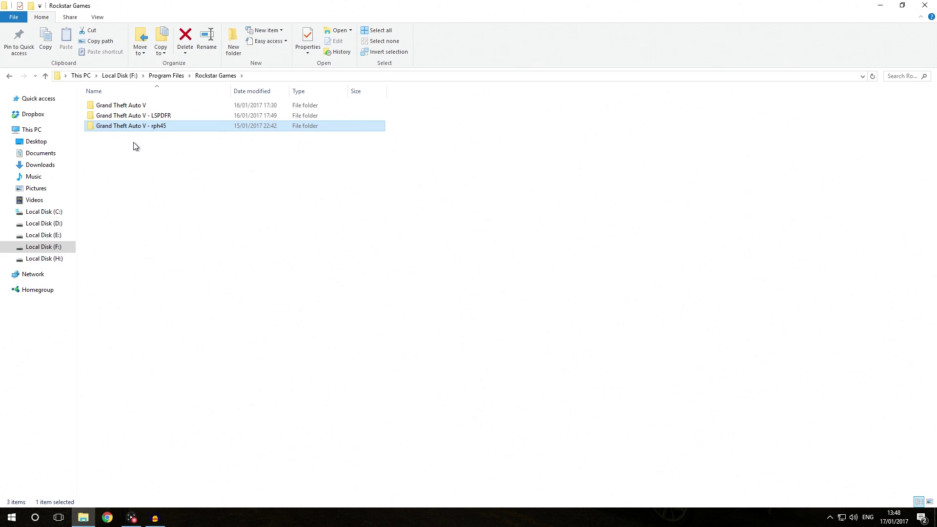
pyautogui.doubleClick(169, 127)
pyautogui.scroll(-20, 221, 236)
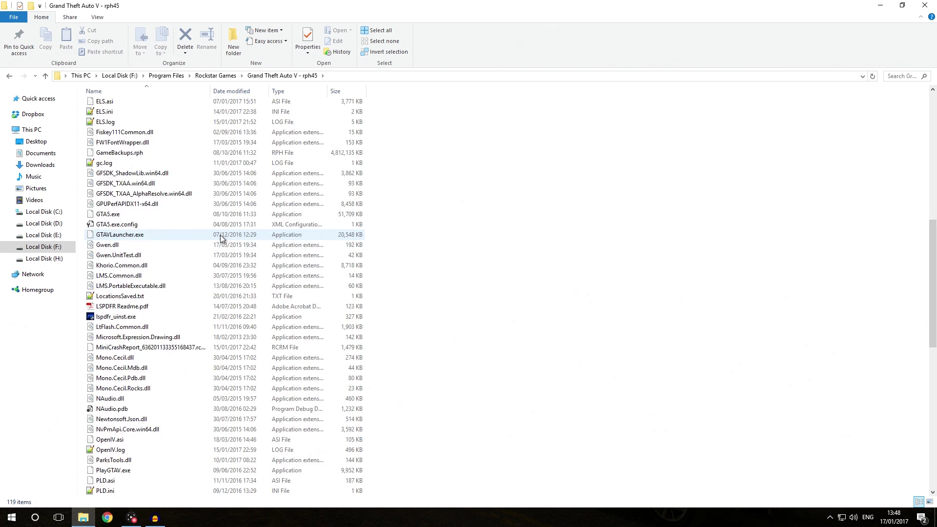
pyautogui.scroll(20, 220, 235)
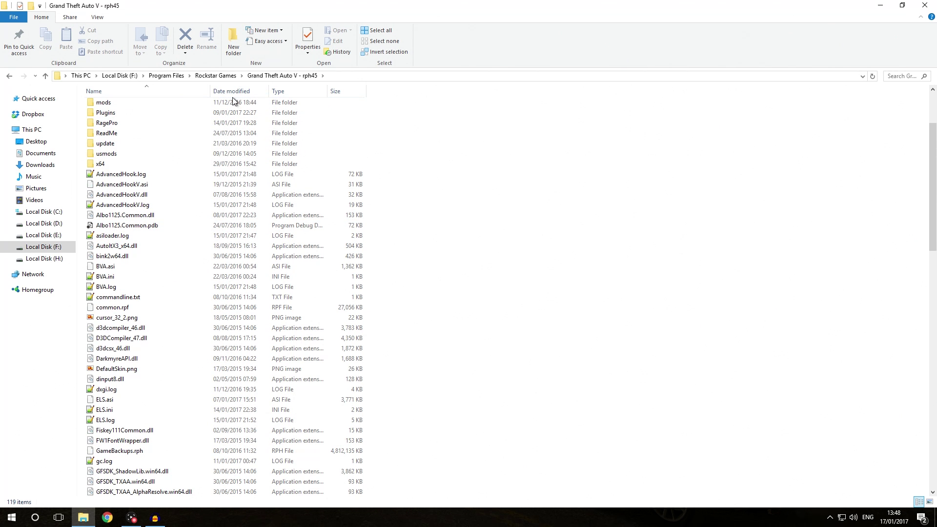
pyautogui.click(215, 75)
pyautogui.click(147, 105)
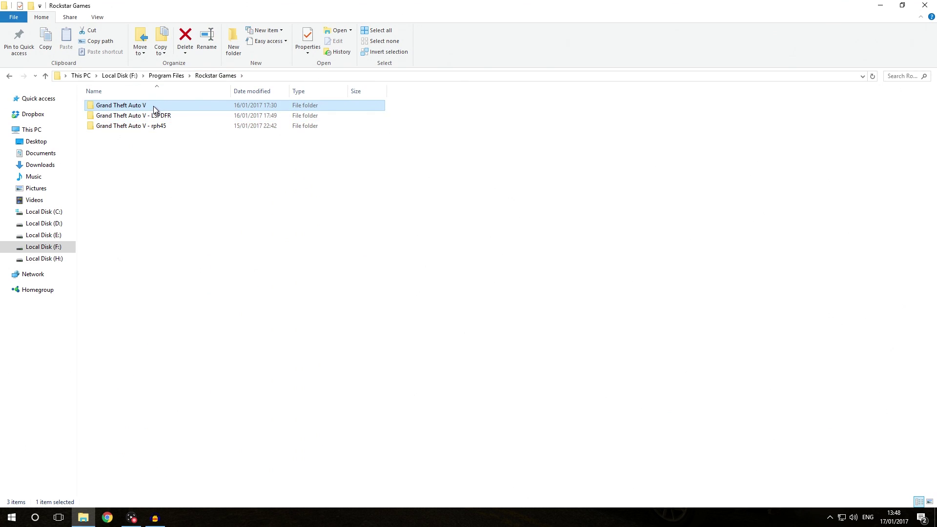
# Step: Rename Grand Theft Auto V to 'Grand Theft Auto V - Online'
pyautogui.click(153, 106)
pyautogui.write('- Online')
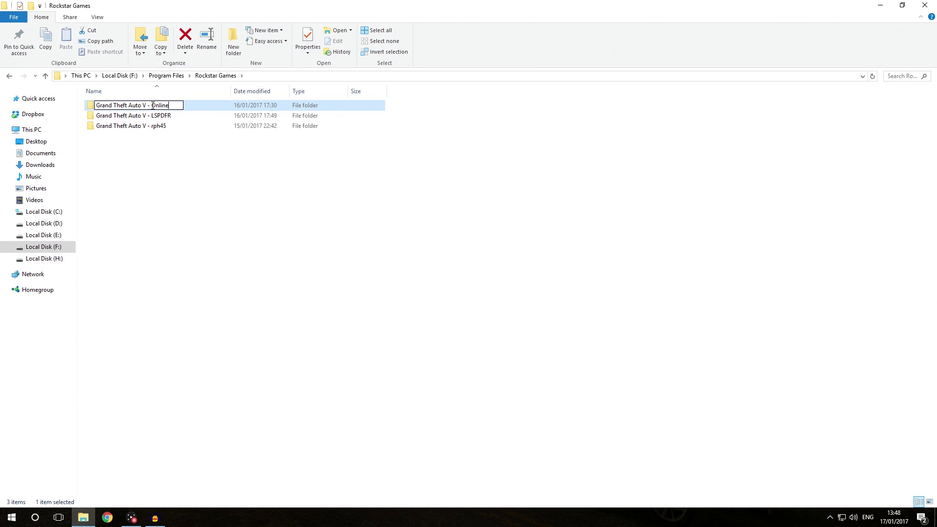
pyautogui.press('Return')
# Step: Rename the rph45 install to 'Grand Theft Auto V' by deleting the ' - rph45' suffix
pyautogui.click(163, 126)
pyautogui.click(169, 126)
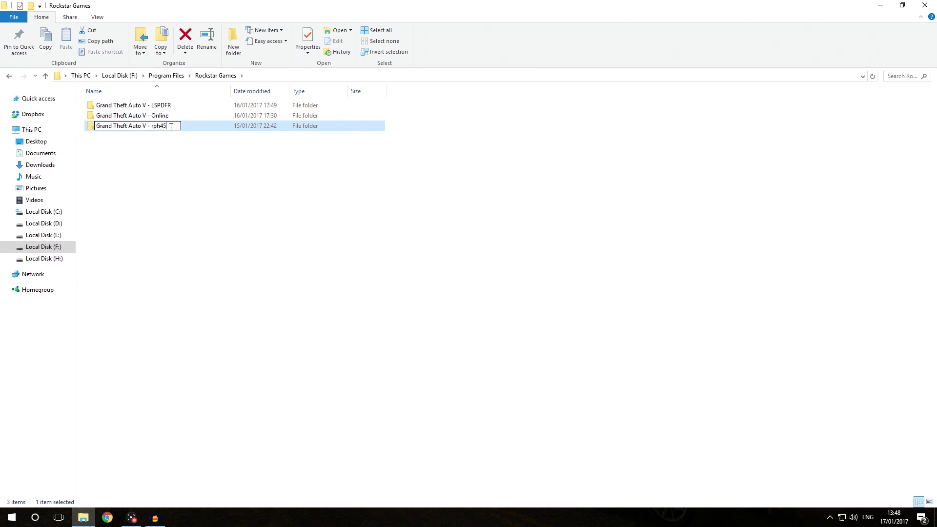
pyautogui.hotkey('shift', 'Left')
pyautogui.hotkey('shift', 'Left')
pyautogui.hotkey('shift', 'Left')
pyautogui.hotkey('shift', 'Left')
pyautogui.hotkey('shift', 'Left')
pyautogui.hotkey('shift', 'Left')
pyautogui.hotkey('shift', 'Left')
pyautogui.hotkey('shift', 'Left')
pyautogui.press('BackSpace')
pyautogui.press('Return')
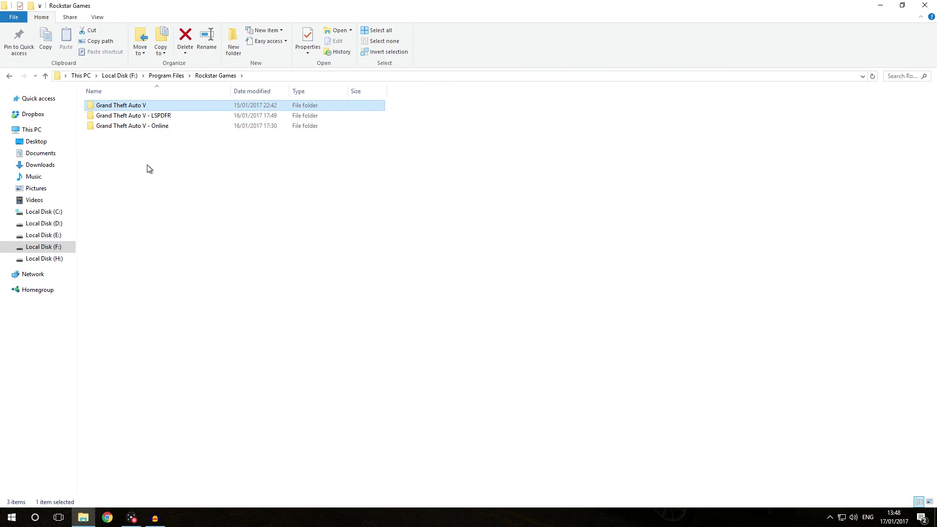
# Step: Inspect the newly named Grand Theft Auto V folder and return to Rockstar Games
pyautogui.doubleClick(139, 109)
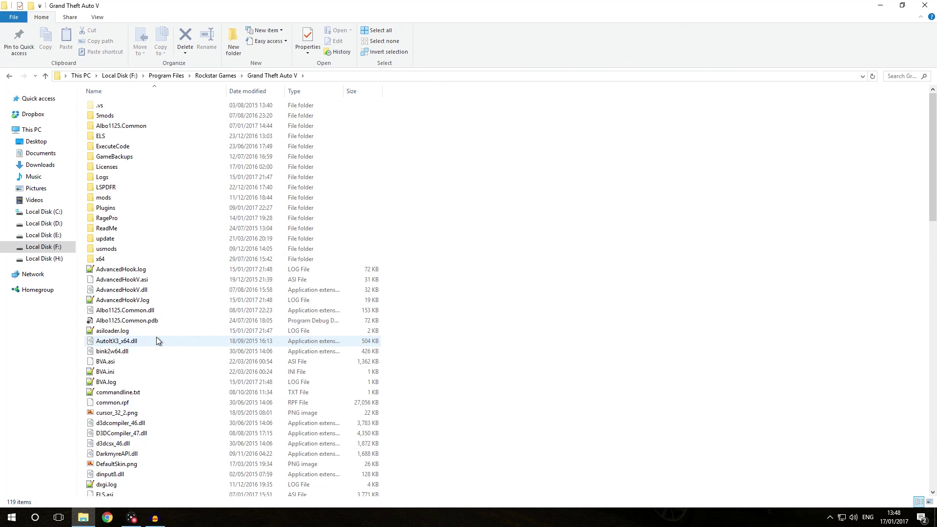
pyautogui.scroll(-9, 156, 337)
pyautogui.scroll(6, 156, 336)
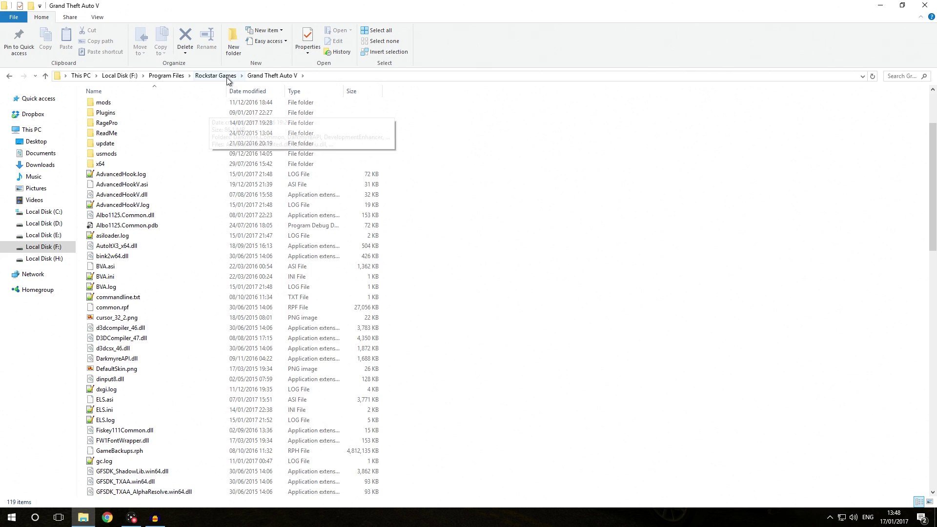
pyautogui.press('BackSpace')
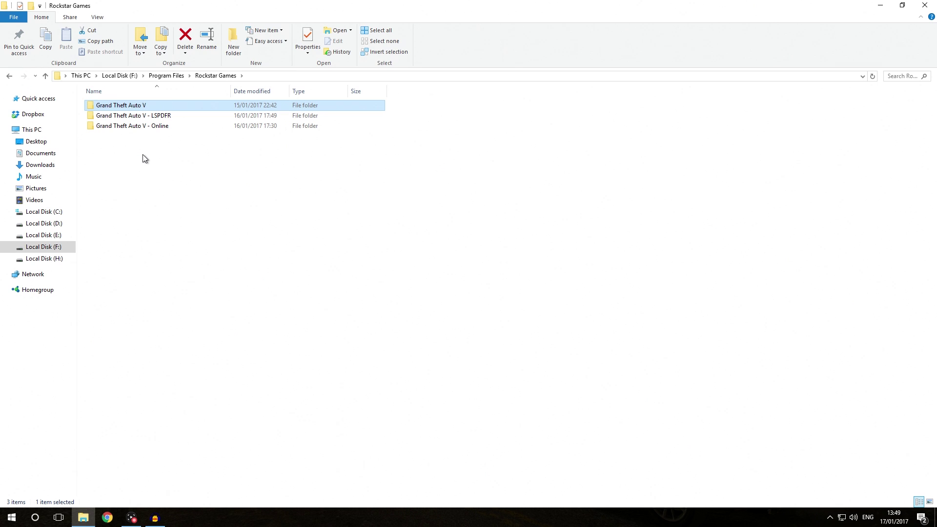
pyautogui.doubleClick(148, 108)
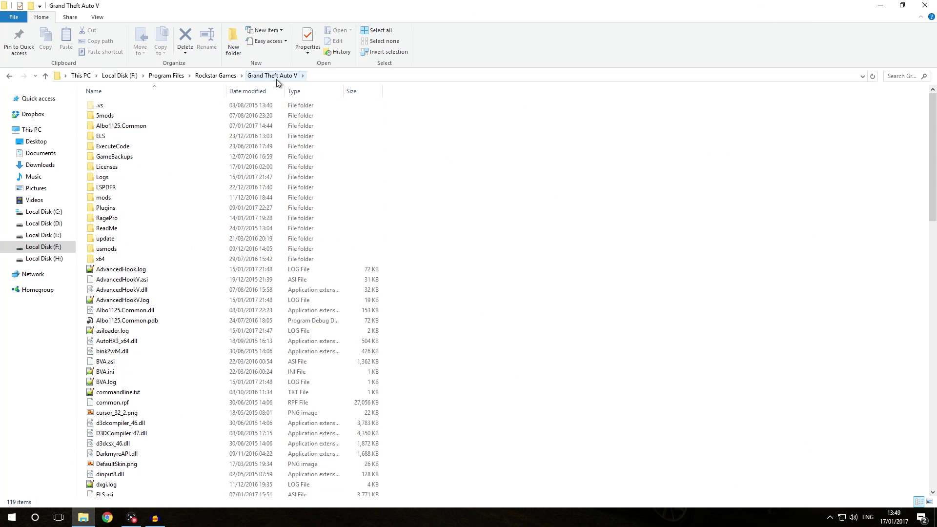
pyautogui.click(205, 76)
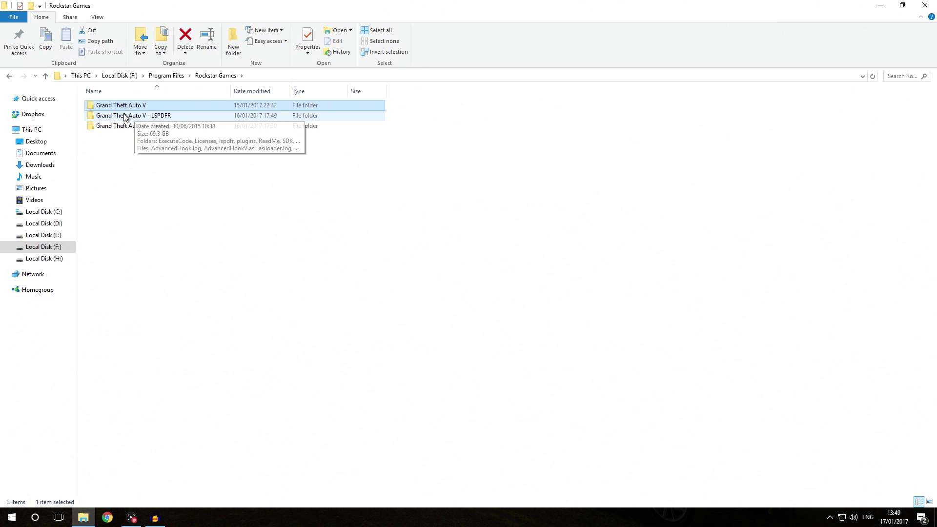
pyautogui.moveTo(169, 110)
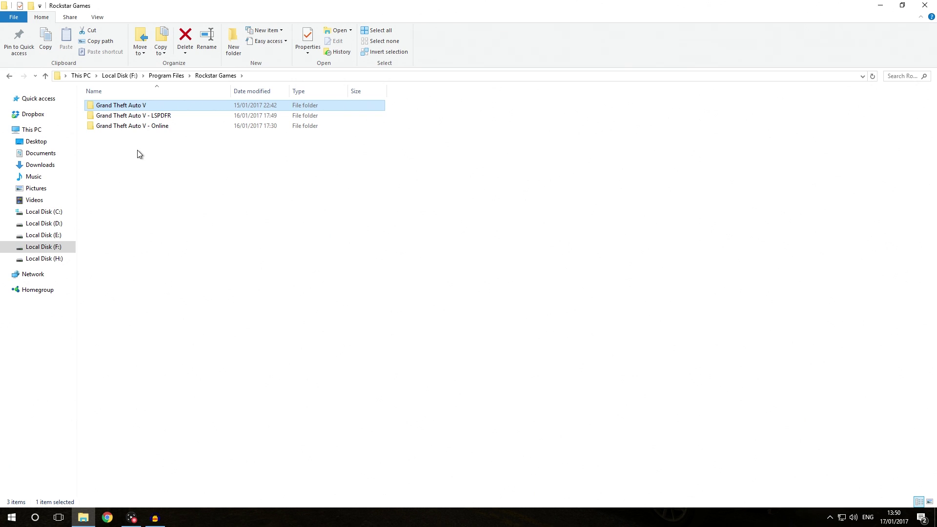
pyautogui.click(422, 252)
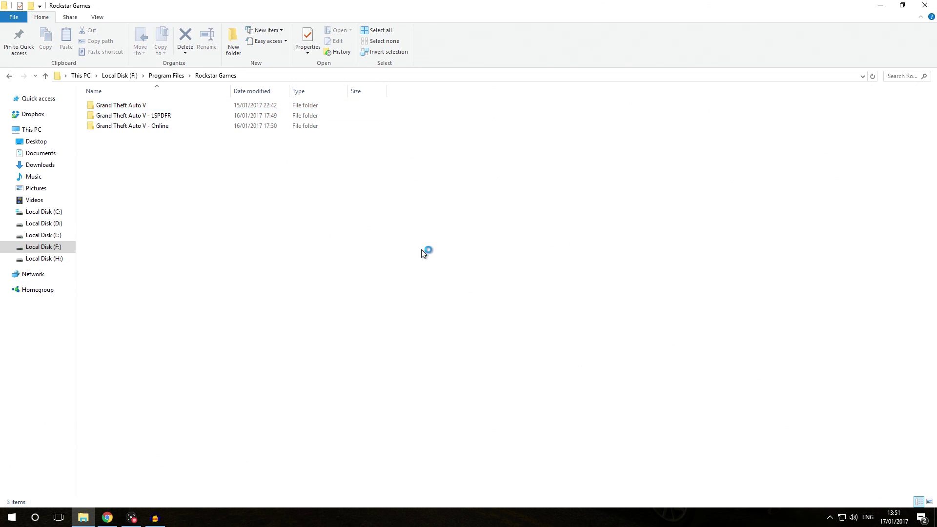